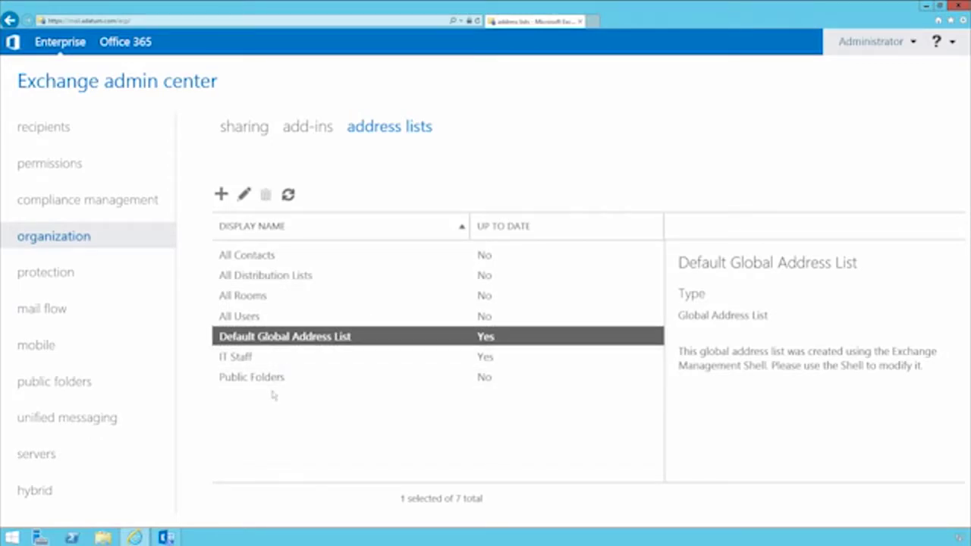
Review the details of the Public Folders and IT Staff address lists, and start a new address list named Finance.
{"action": "left_click", "coordinate": [268, 387]}
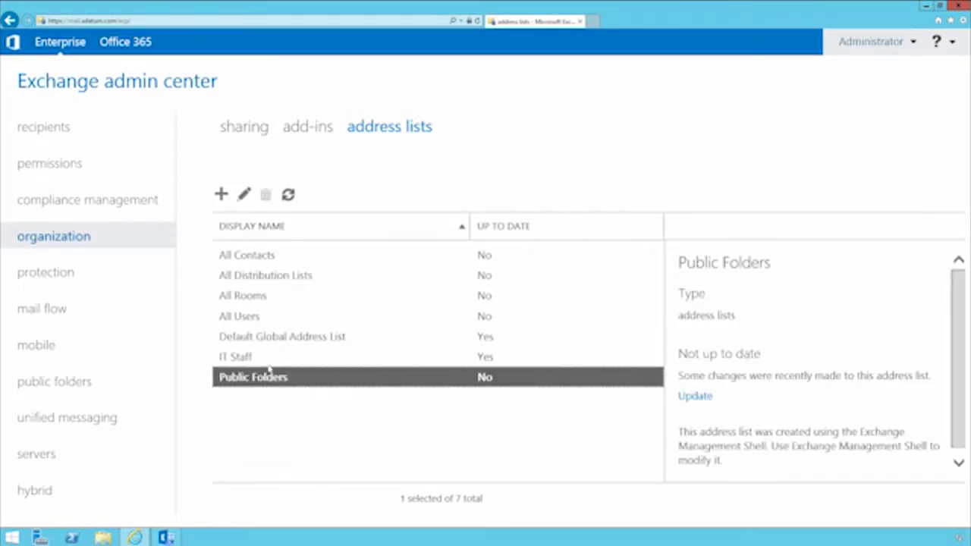
{"action": "left_click", "coordinate": [268, 365]}
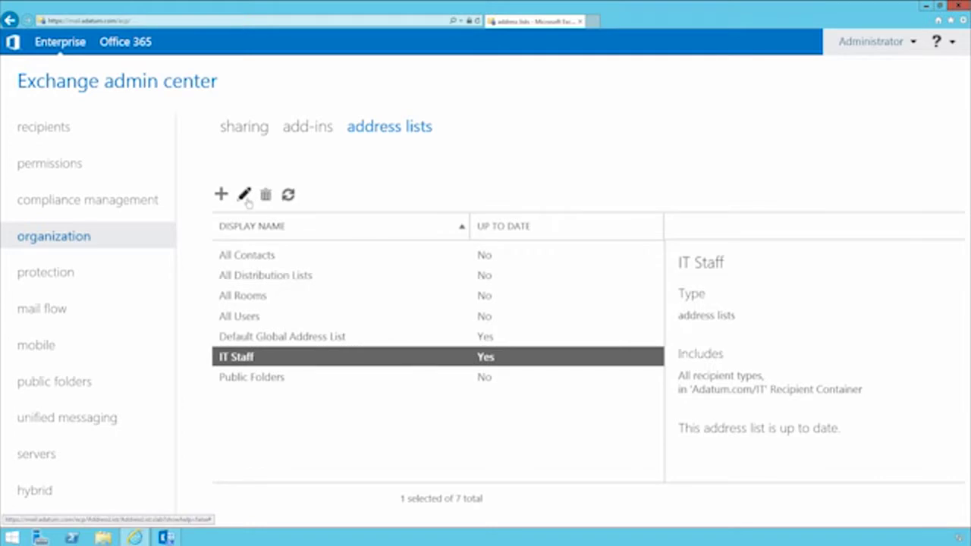
{"action": "left_click", "coordinate": [220, 194]}
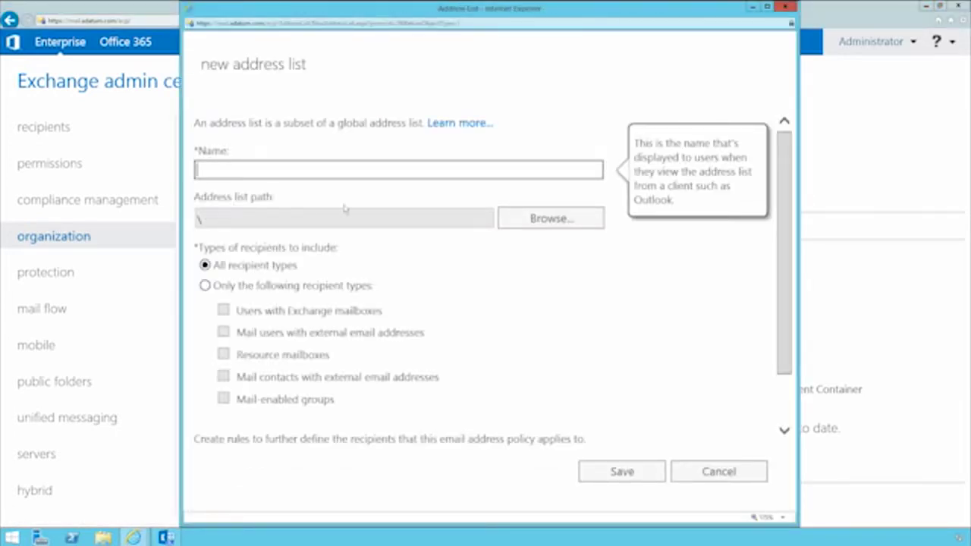
{"action": "type", "text": "Finance"}
Review the available address list paths and the recipient type options for the new list, changing neither.
{"action": "left_click", "coordinate": [546, 219]}
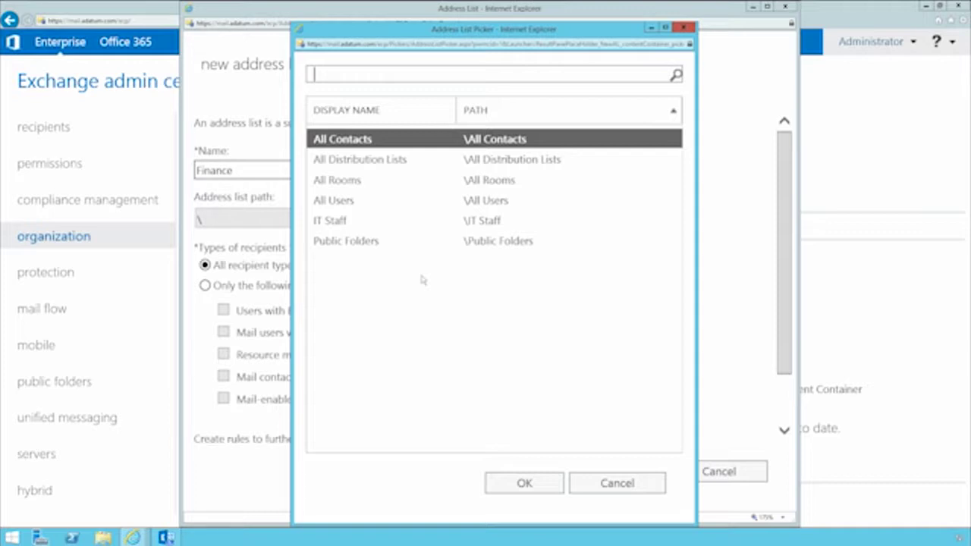
{"action": "left_click", "coordinate": [611, 490]}
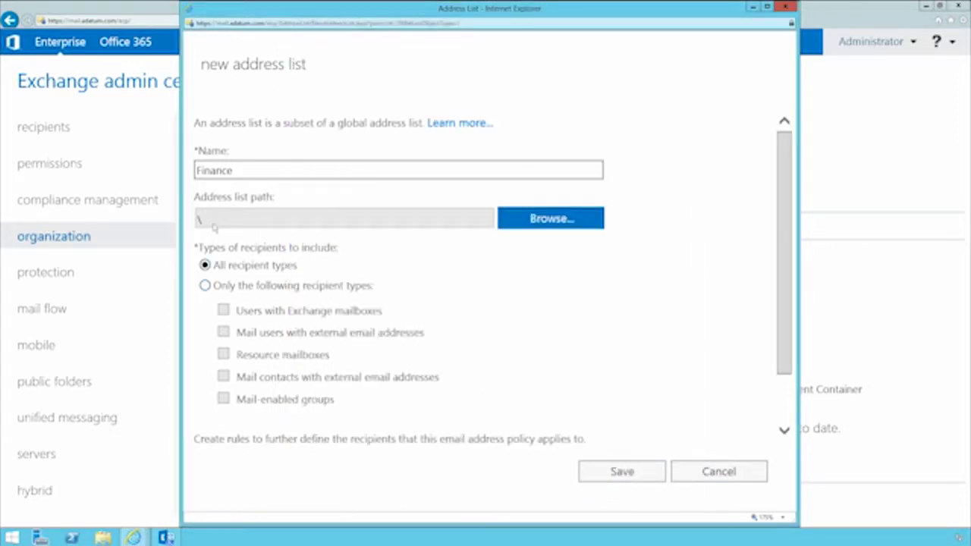
{"action": "mouse_move", "coordinate": [228, 252]}
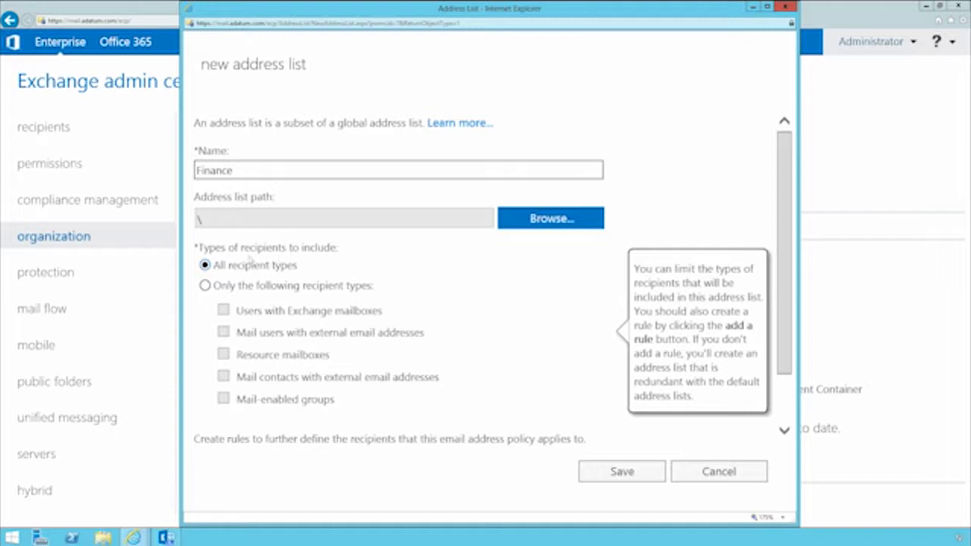
{"action": "scroll", "coordinate": [323, 270], "scroll_direction": "down", "scroll_amount": 1}
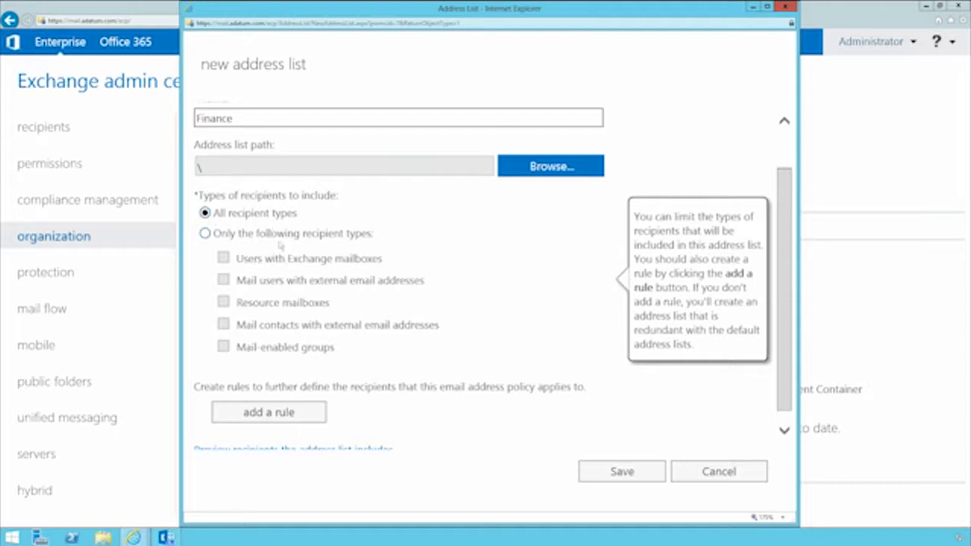
{"action": "scroll", "coordinate": [318, 336], "scroll_direction": "down", "scroll_amount": 1}
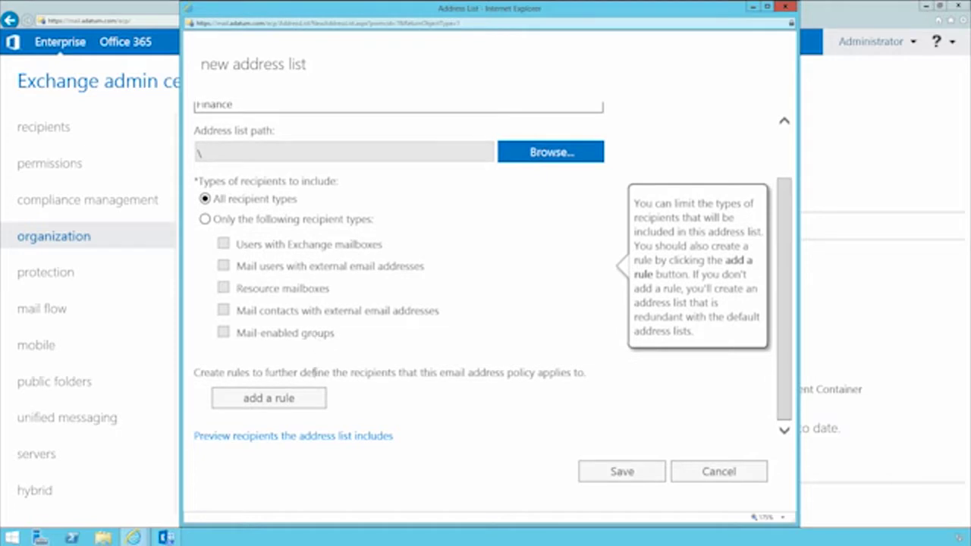
Add a rule to the new address list and look through the attributes it can filter on.
{"action": "left_click", "coordinate": [267, 403]}
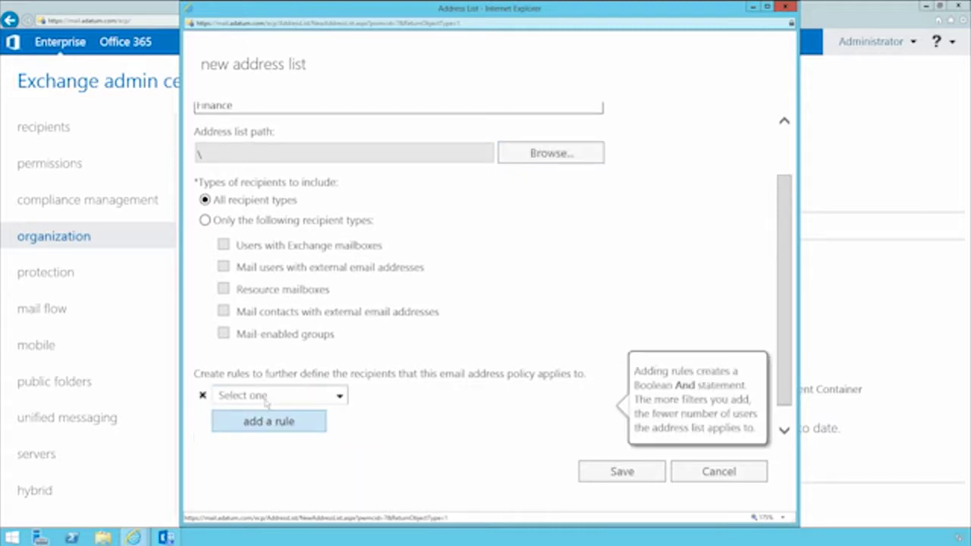
{"action": "left_click", "coordinate": [267, 395]}
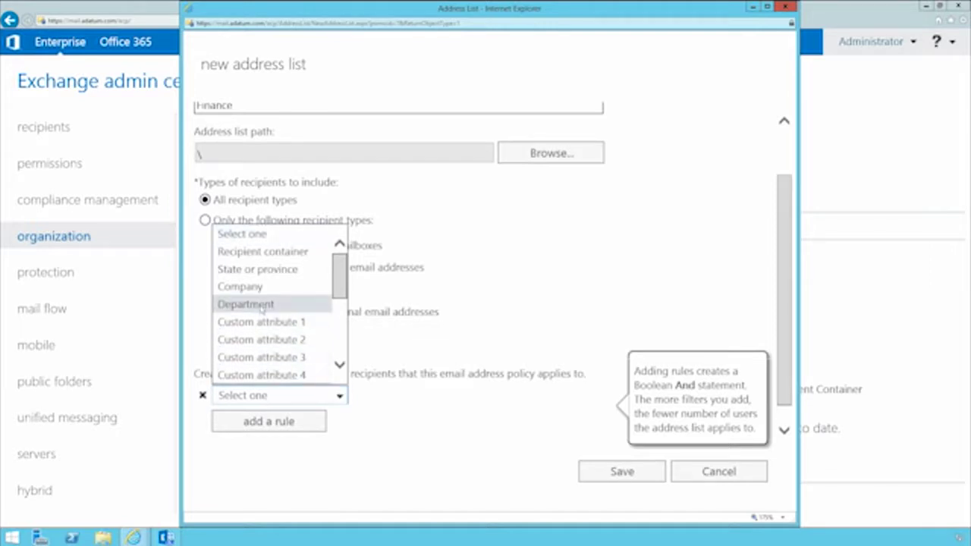
{"action": "scroll", "coordinate": [263, 305], "scroll_direction": "down", "scroll_amount": 2}
{"action": "scroll", "coordinate": [263, 305], "scroll_direction": "up", "scroll_amount": 3}
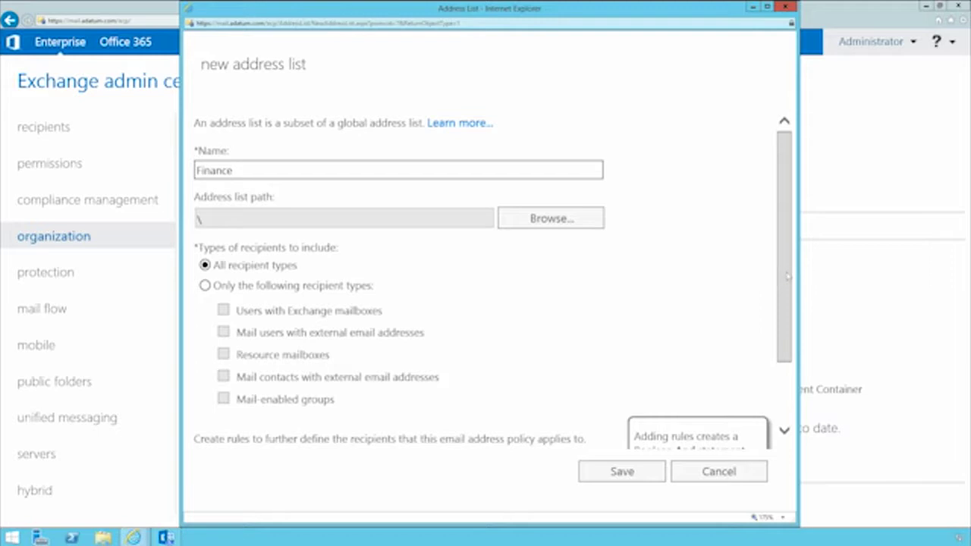
Try Recipient container as the rule's condition and view the organizational units without choosing one.
{"action": "scroll", "coordinate": [788, 273], "scroll_direction": "down", "scroll_amount": 2}
{"action": "left_click", "coordinate": [305, 377]}
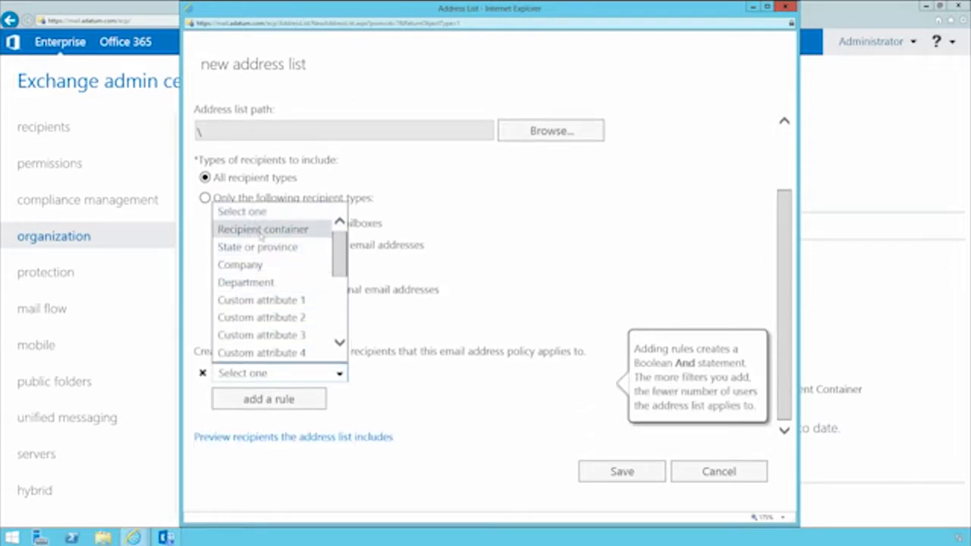
{"action": "scroll", "coordinate": [266, 269], "scroll_direction": "up", "scroll_amount": 2}
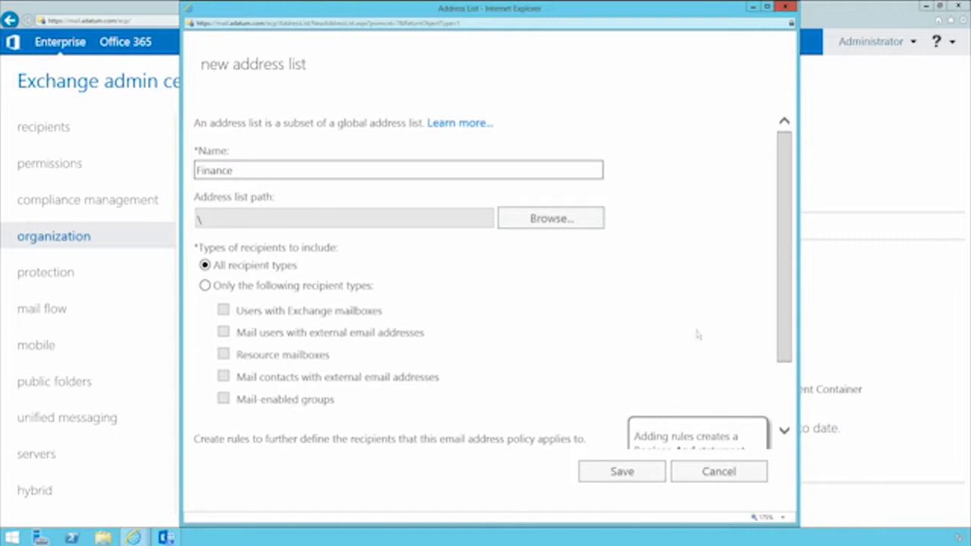
{"action": "scroll", "coordinate": [788, 343], "scroll_direction": "down", "scroll_amount": 2}
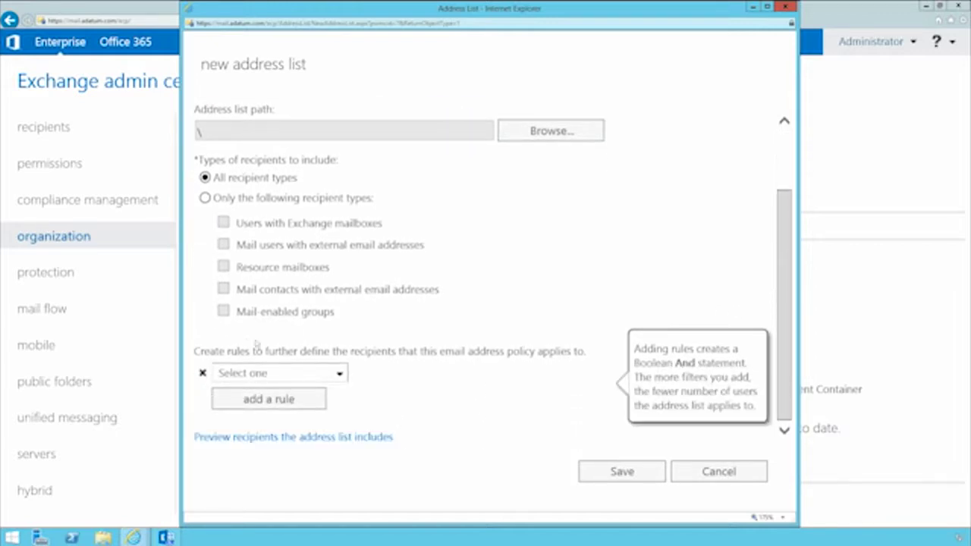
{"action": "left_click", "coordinate": [261, 374]}
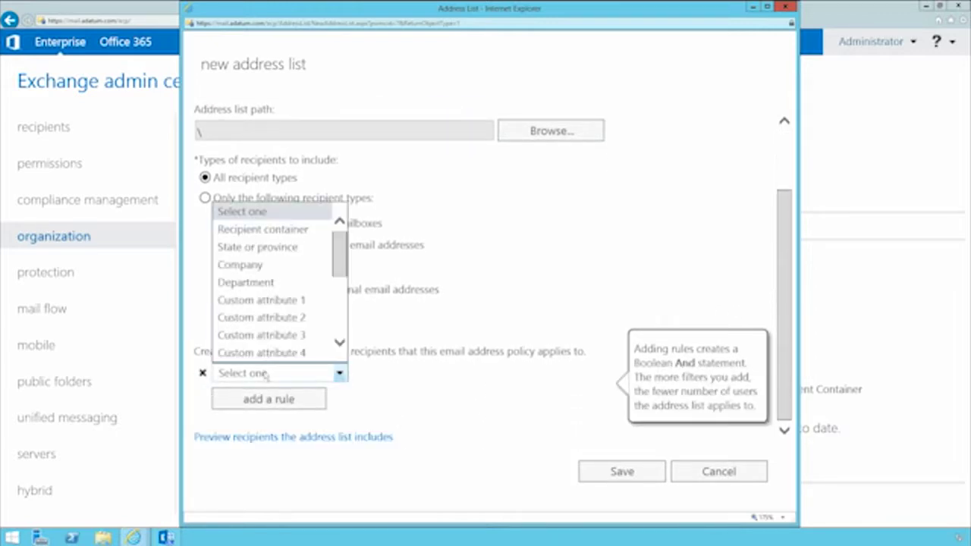
{"action": "left_click", "coordinate": [263, 229]}
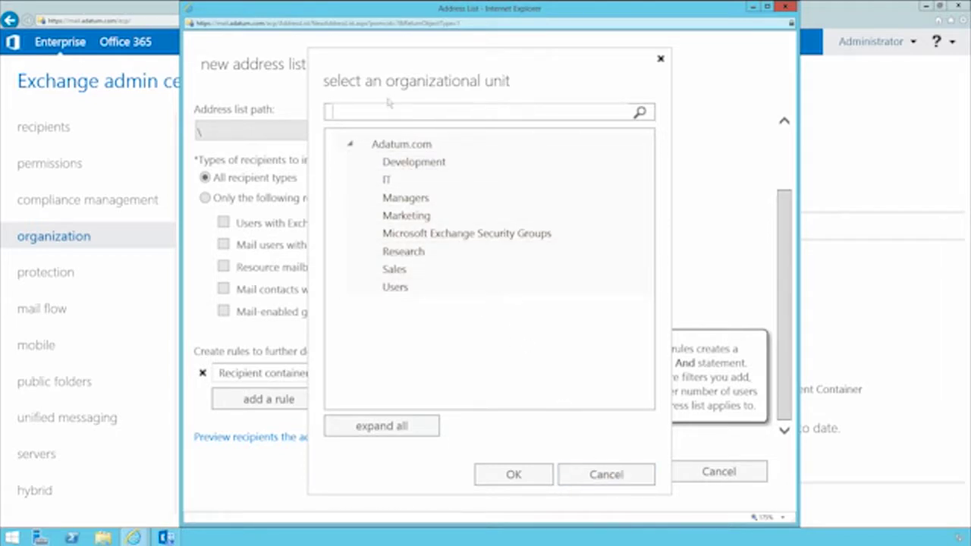
{"action": "left_click", "coordinate": [597, 476]}
Set the rule's condition to Department with the word Finance.
{"action": "left_click", "coordinate": [305, 373]}
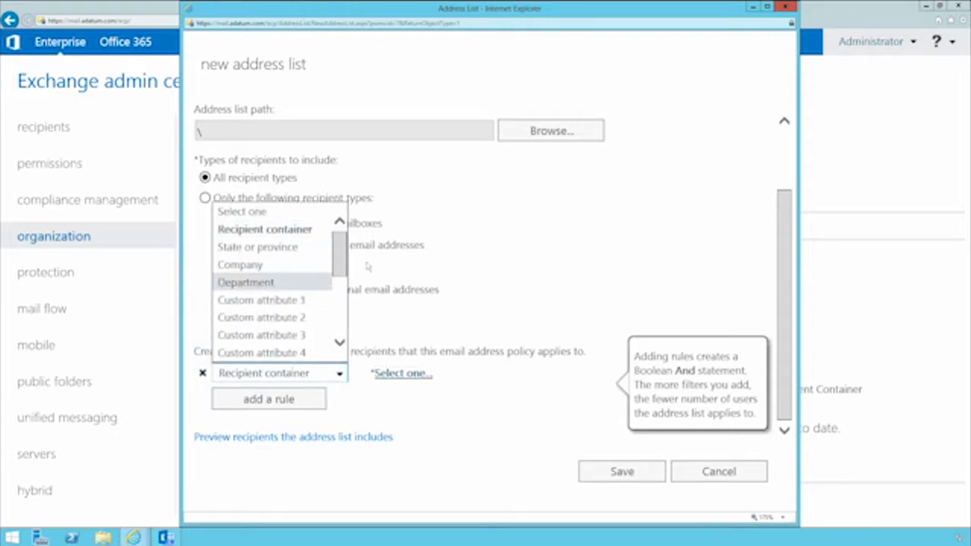
{"action": "mouse_move", "coordinate": [339, 267]}
{"action": "left_mouse_down"}
{"action": "mouse_move", "coordinate": [339, 327]}
{"action": "mouse_move", "coordinate": [341, 279]}
{"action": "left_mouse_up"}
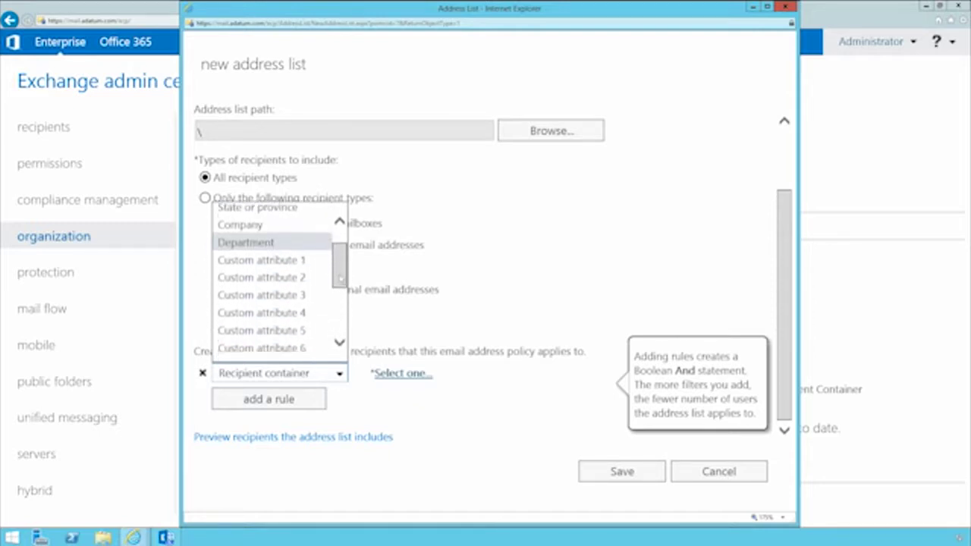
{"action": "left_click", "coordinate": [250, 243]}
{"action": "left_click", "coordinate": [366, 222]}
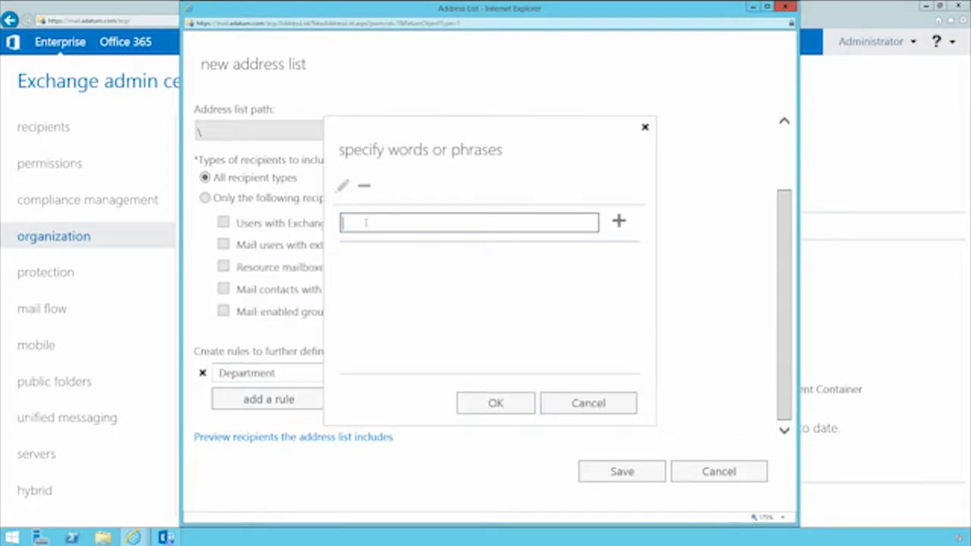
{"action": "type", "text": "Finance"}
{"action": "left_click", "coordinate": [619, 221]}
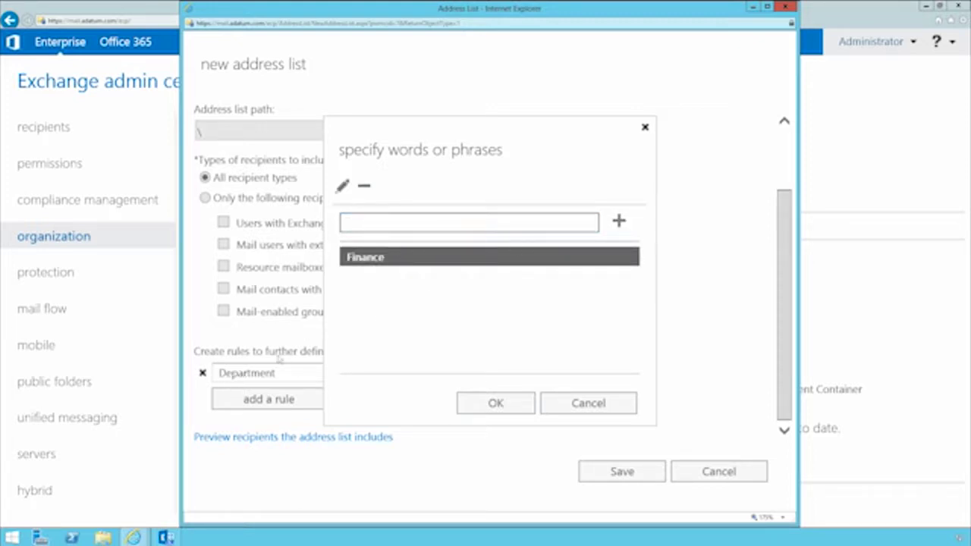
{"action": "left_click", "coordinate": [496, 403]}
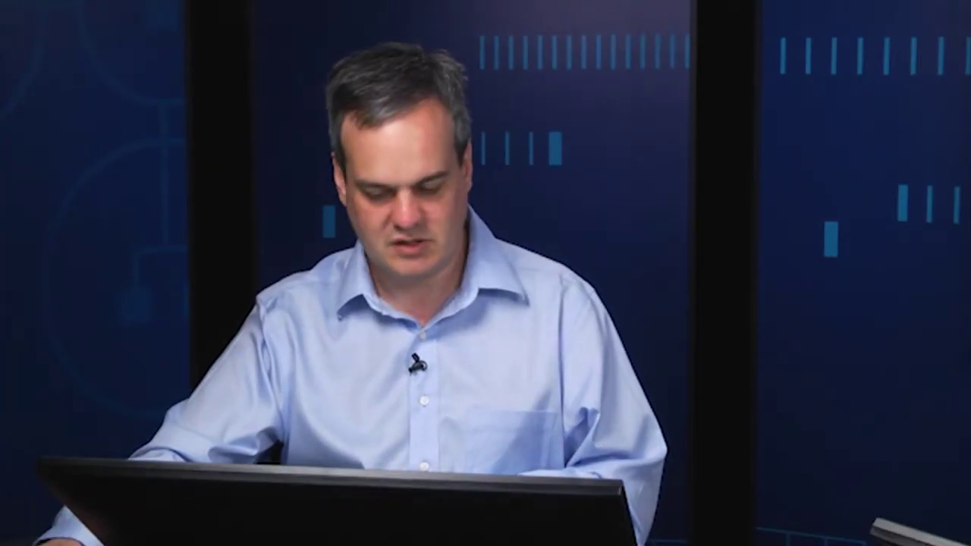
Save the new Finance address list and return to the list overview.
{"action": "left_click", "coordinate": [622, 469]}
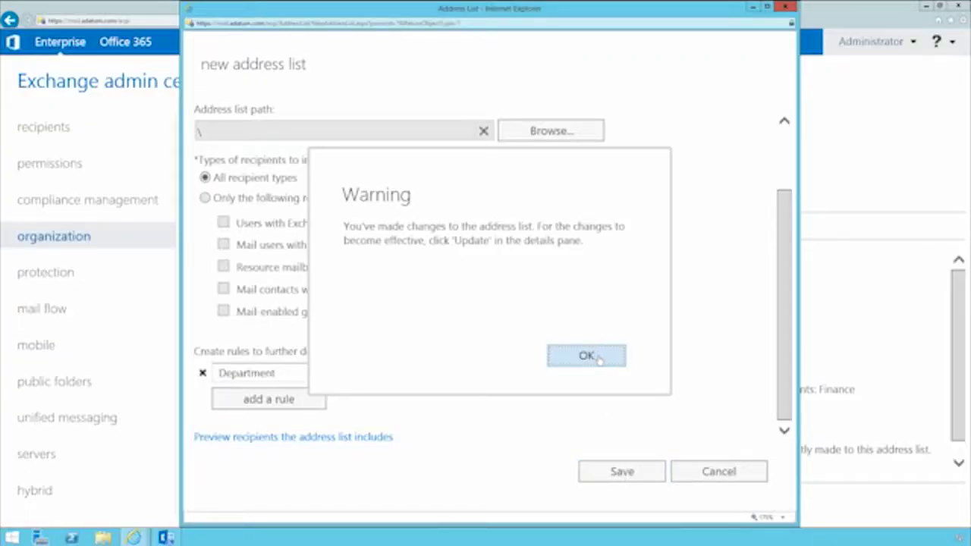
{"action": "left_click", "coordinate": [595, 362]}
{"action": "left_click", "coordinate": [586, 355]}
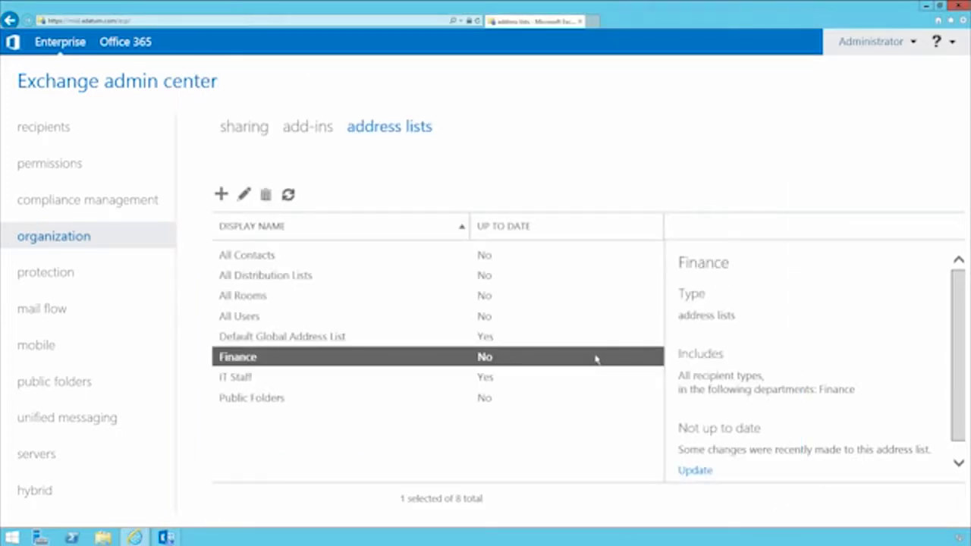
Update the Finance address list so that its changes take effect.
{"action": "scroll", "coordinate": [873, 430], "scroll_direction": "down", "scroll_amount": 1}
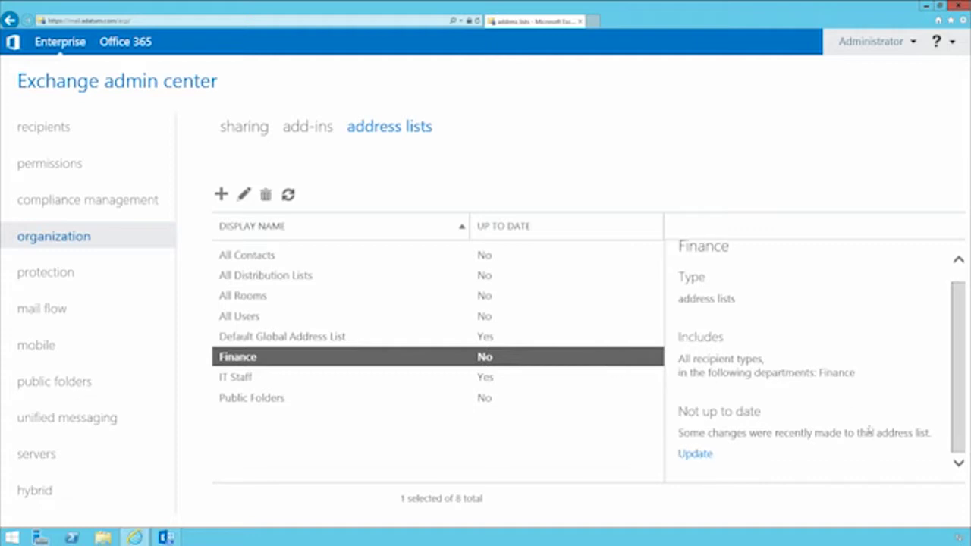
{"action": "left_click", "coordinate": [698, 455]}
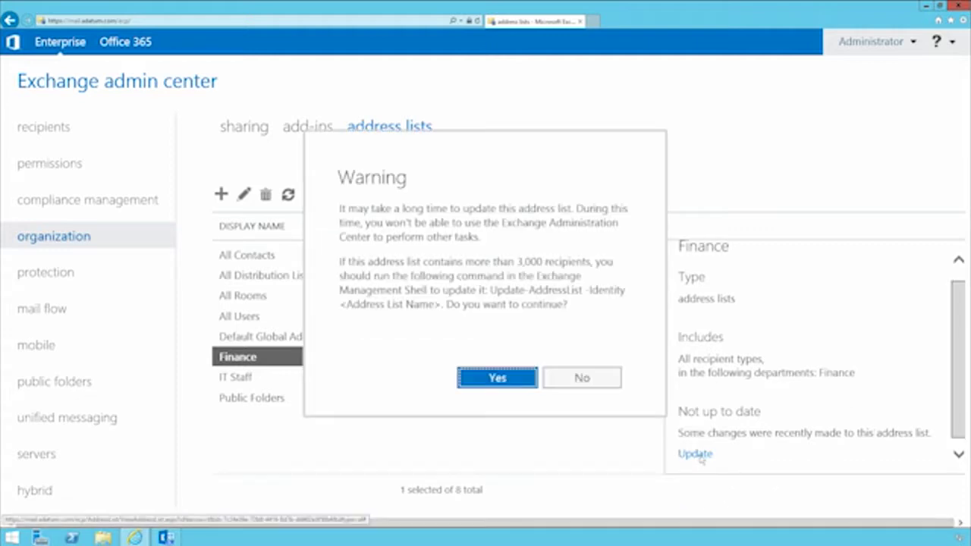
{"action": "left_click", "coordinate": [499, 378]}
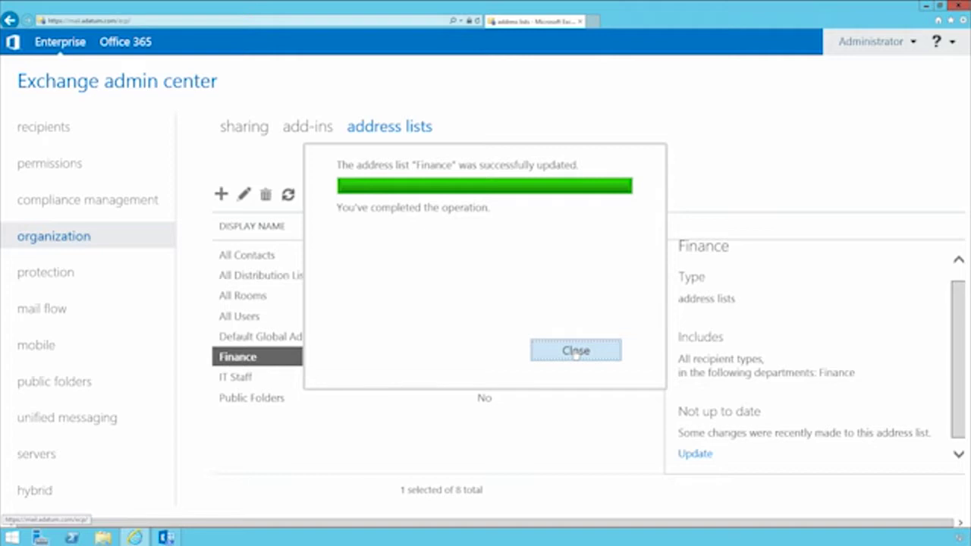
{"action": "left_click", "coordinate": [576, 352]}
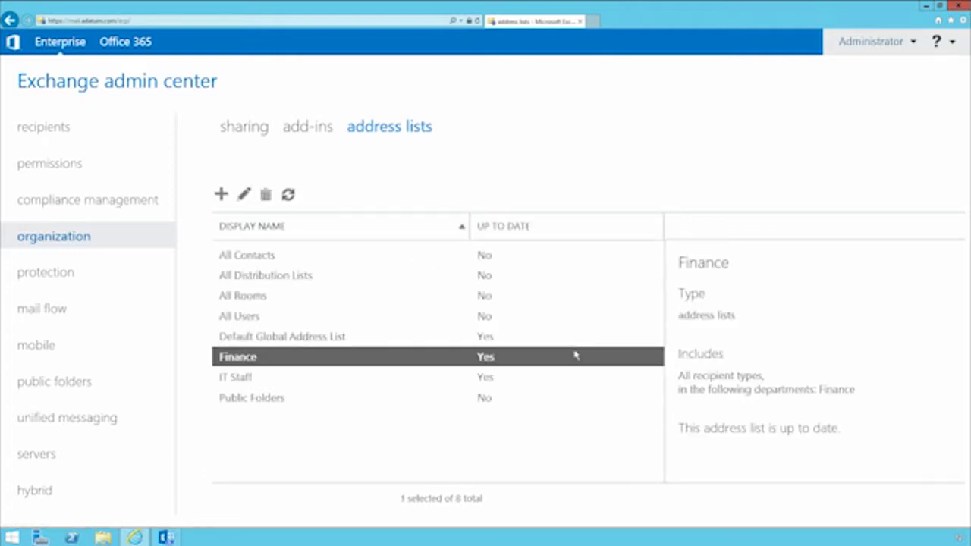